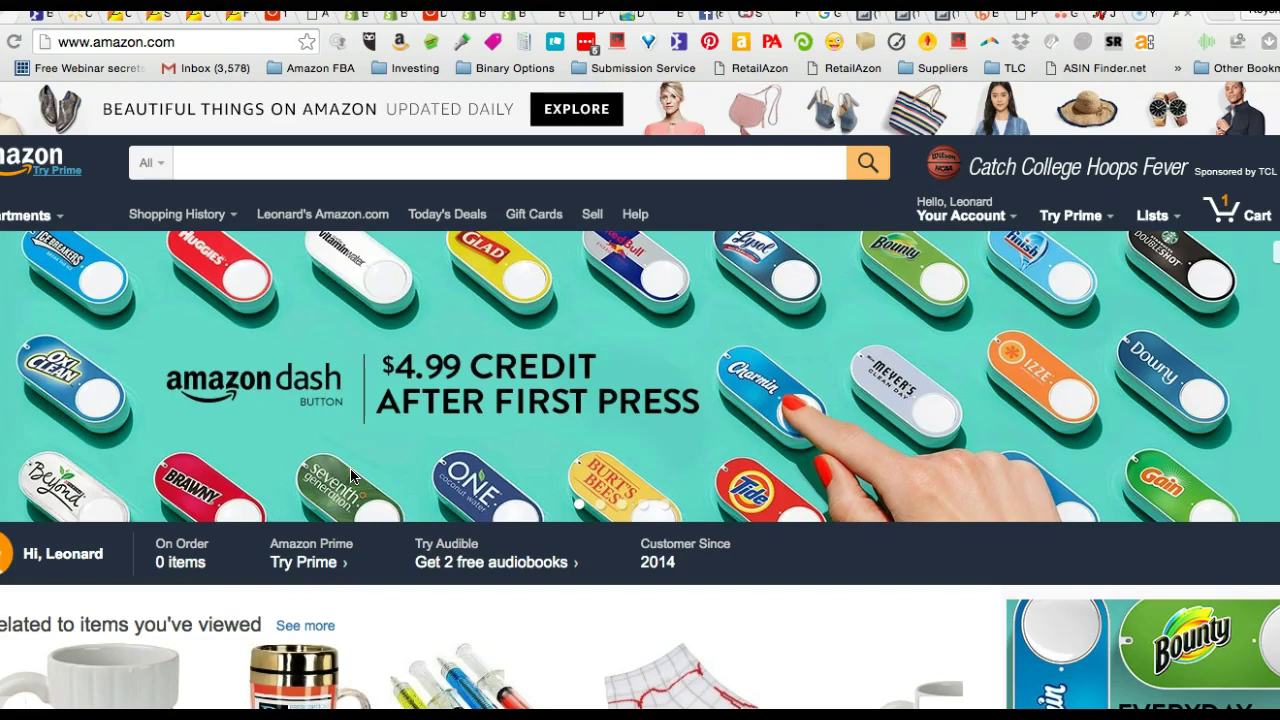
Step: Search all Amazon departments for "best sellers"
{"action": "left_click", "coordinate": [486, 168]}
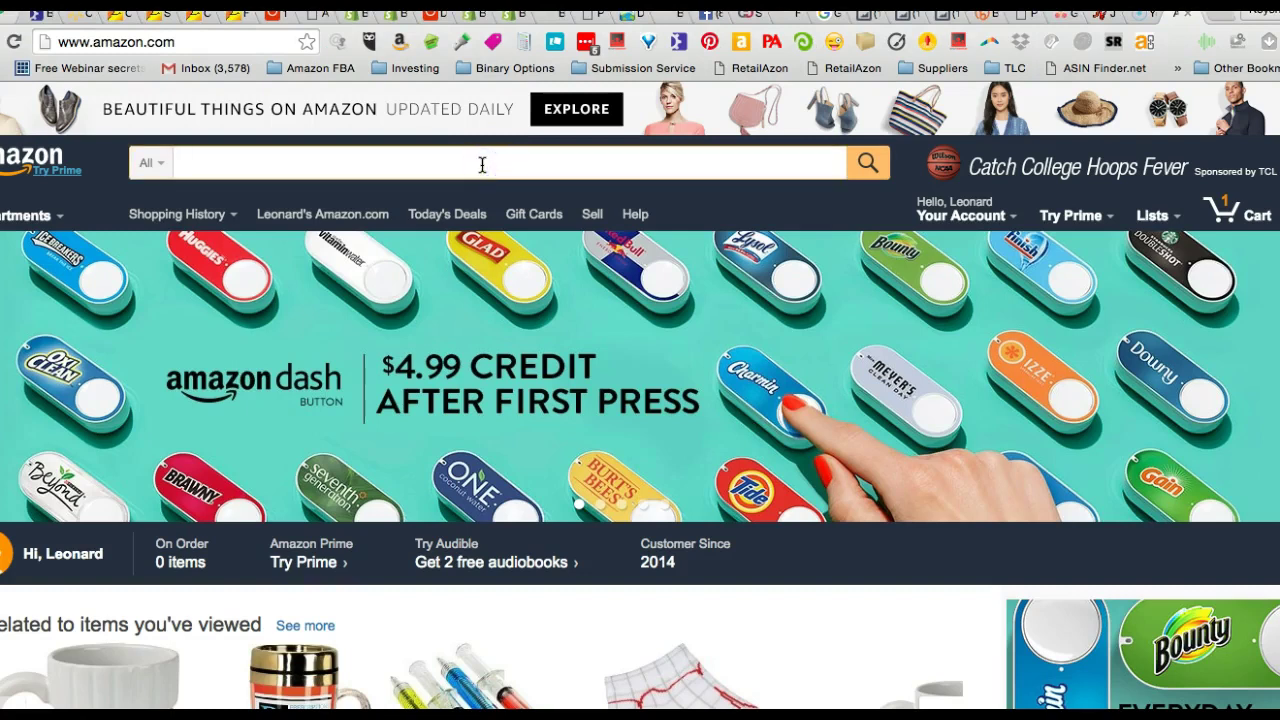
{"action": "type", "text": "best sellers"}
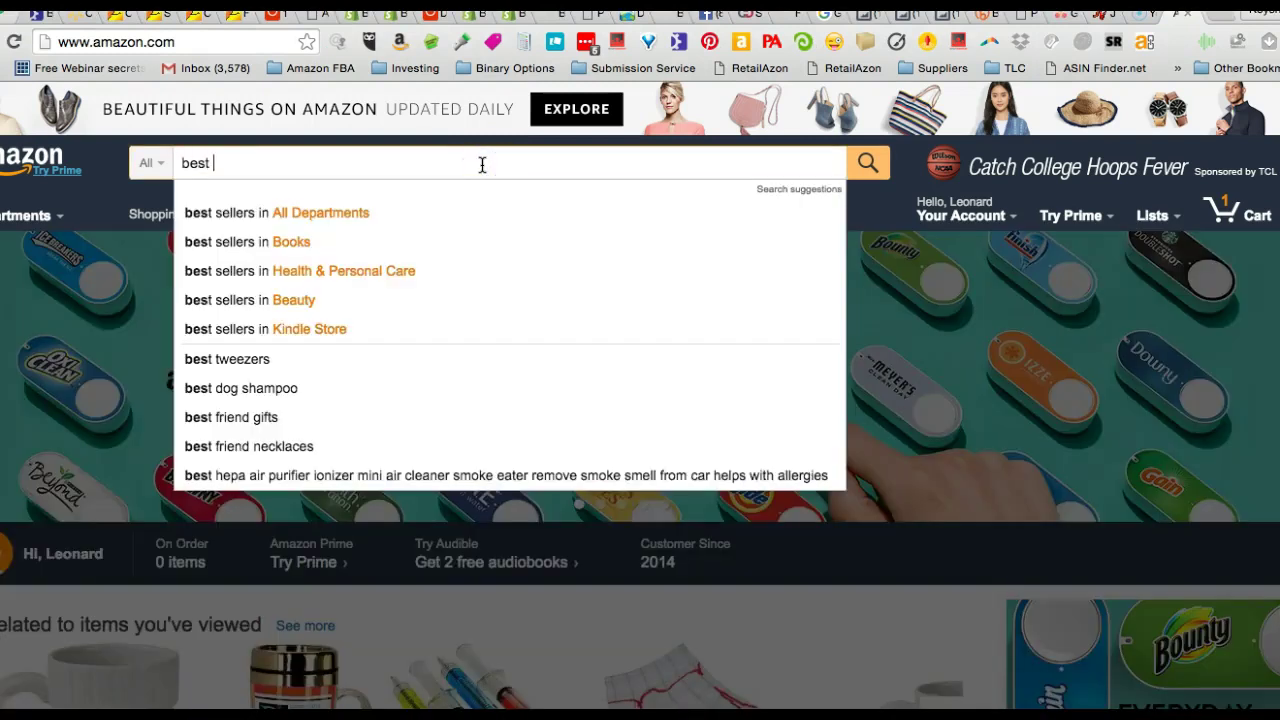
{"action": "key", "text": "Return"}
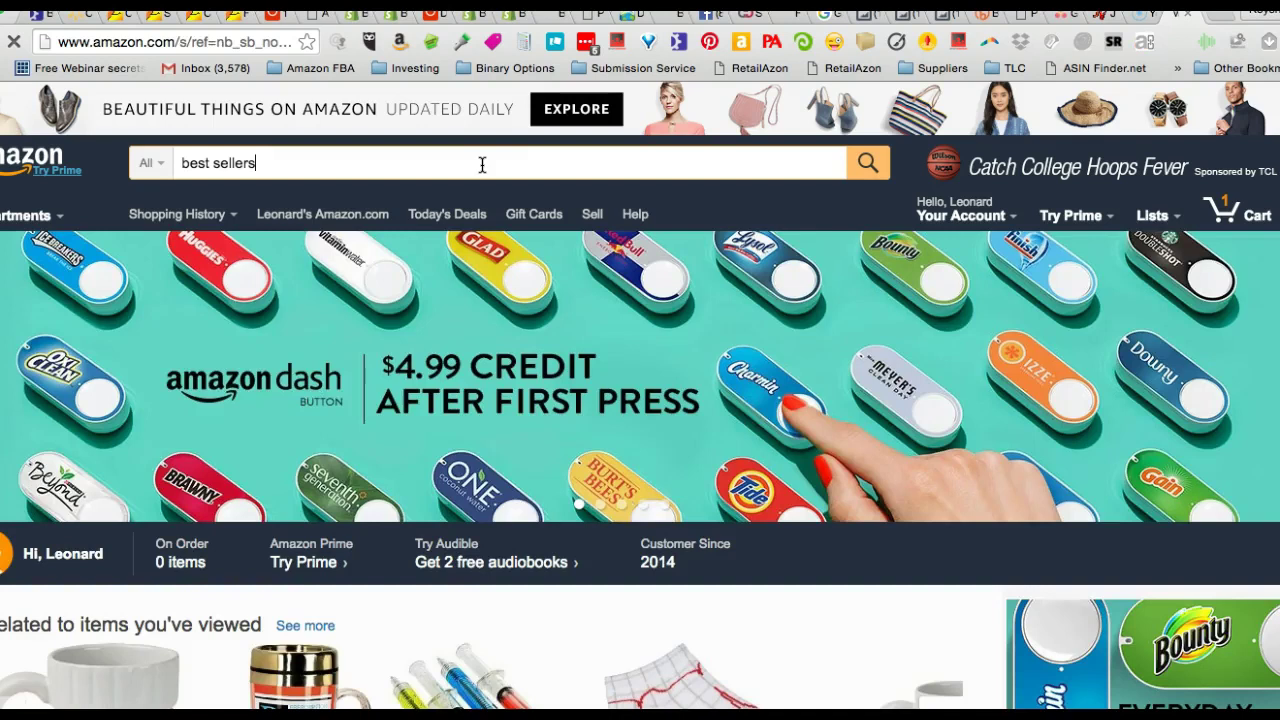
{"action": "scroll", "coordinate": [658, 250], "scroll_direction": "down", "scroll_amount": 1}
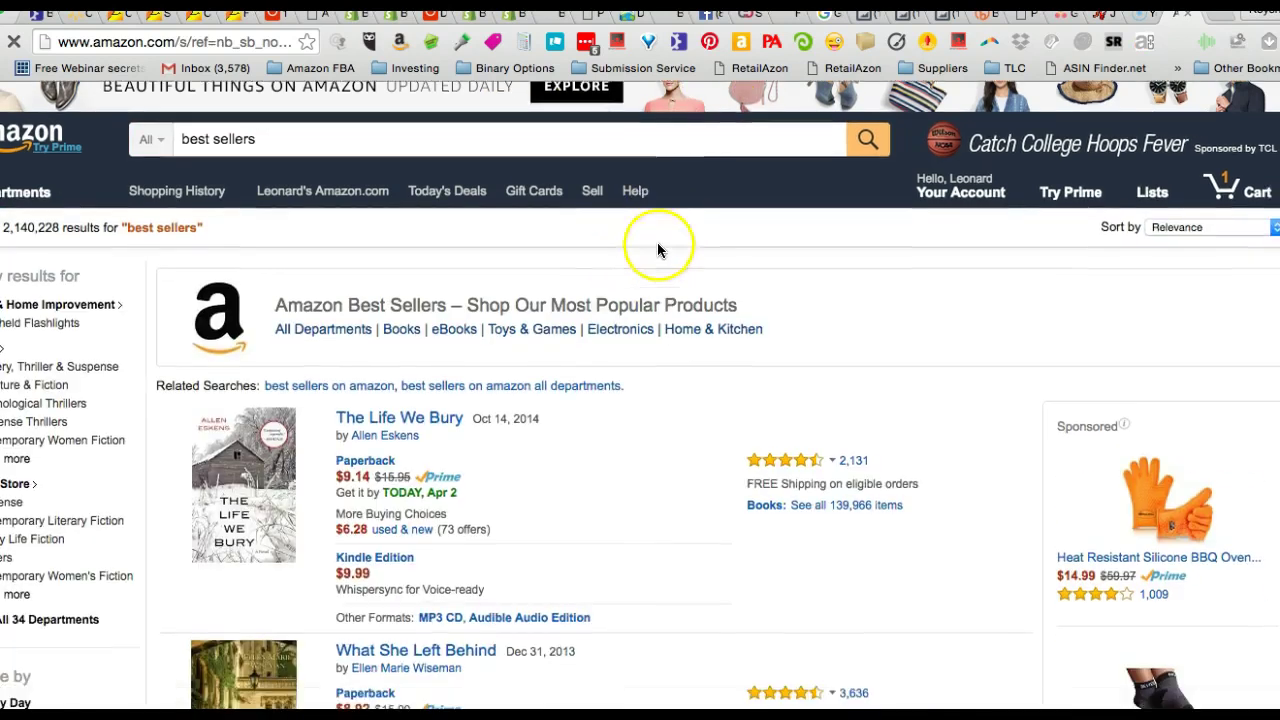
{"action": "scroll", "coordinate": [100, 471], "scroll_direction": "down", "scroll_amount": 5}
{"action": "scroll", "coordinate": [97, 481], "scroll_direction": "down", "scroll_amount": 5}
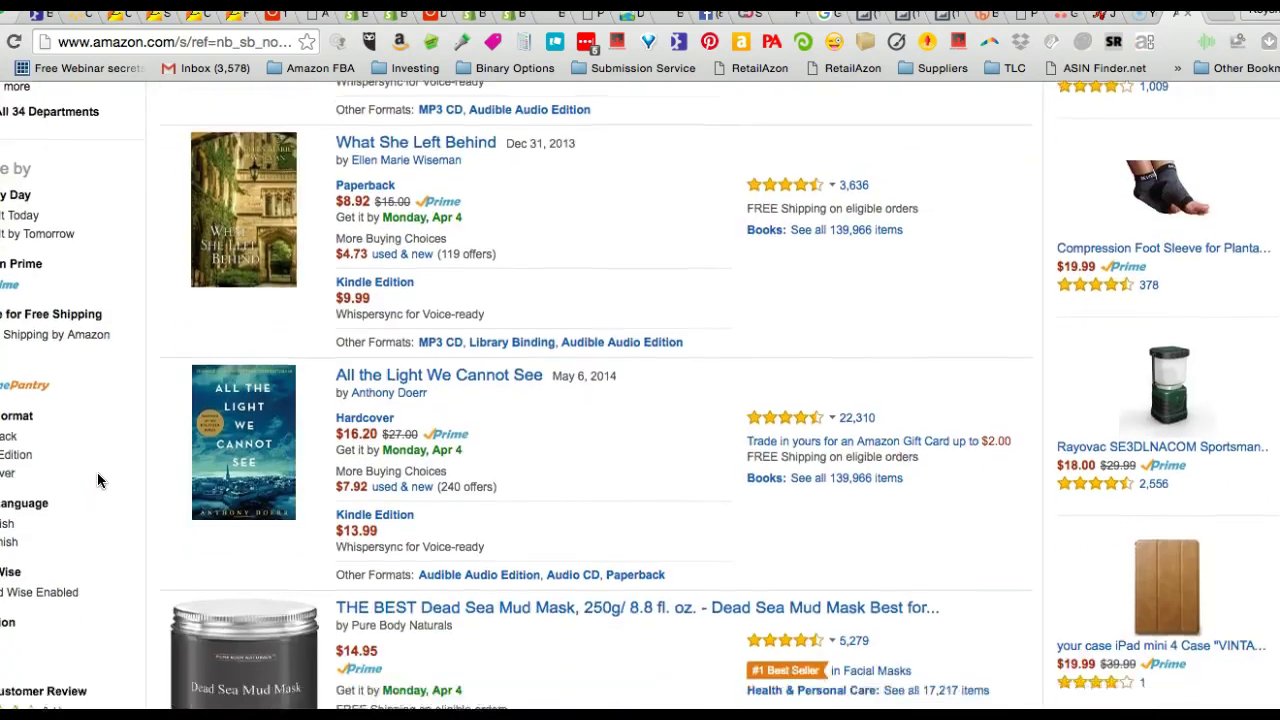
{"action": "scroll", "coordinate": [97, 481], "scroll_direction": "down", "scroll_amount": 3}
{"action": "scroll", "coordinate": [97, 472], "scroll_direction": "up", "scroll_amount": 9}
{"action": "left_click", "coordinate": [20, 403]}
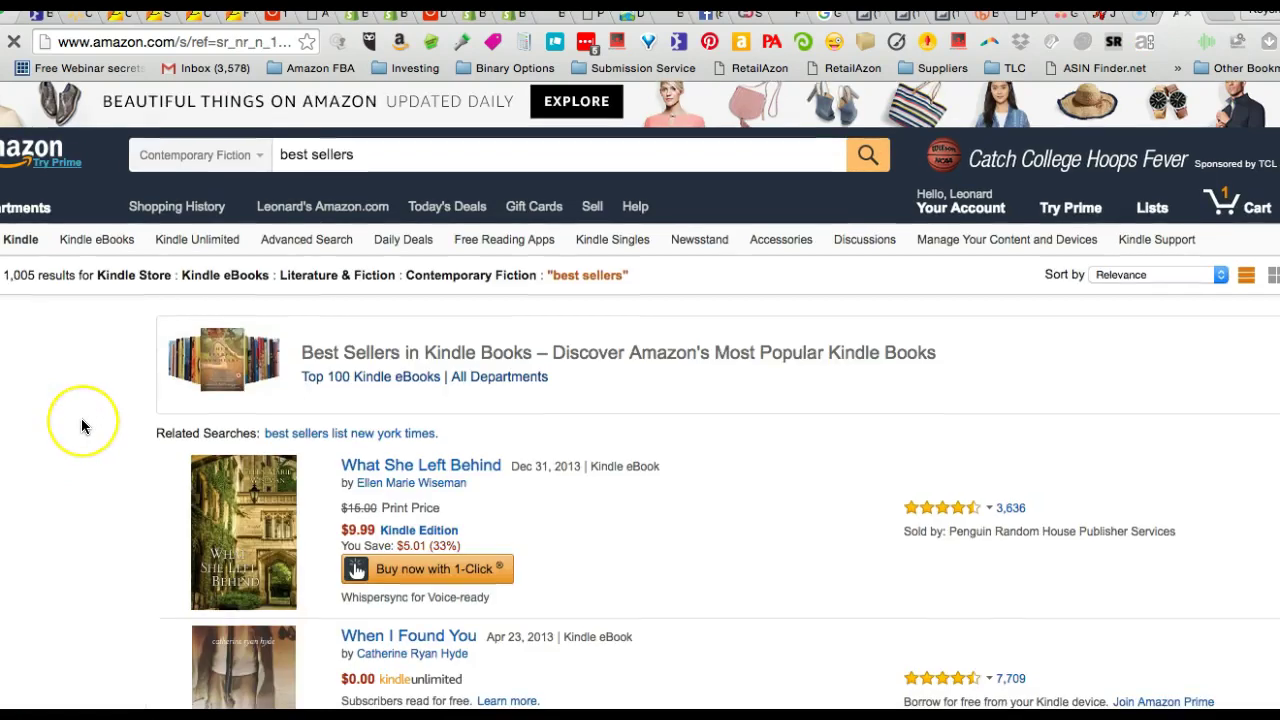
{"action": "scroll", "coordinate": [82, 426], "scroll_direction": "down", "scroll_amount": 5}
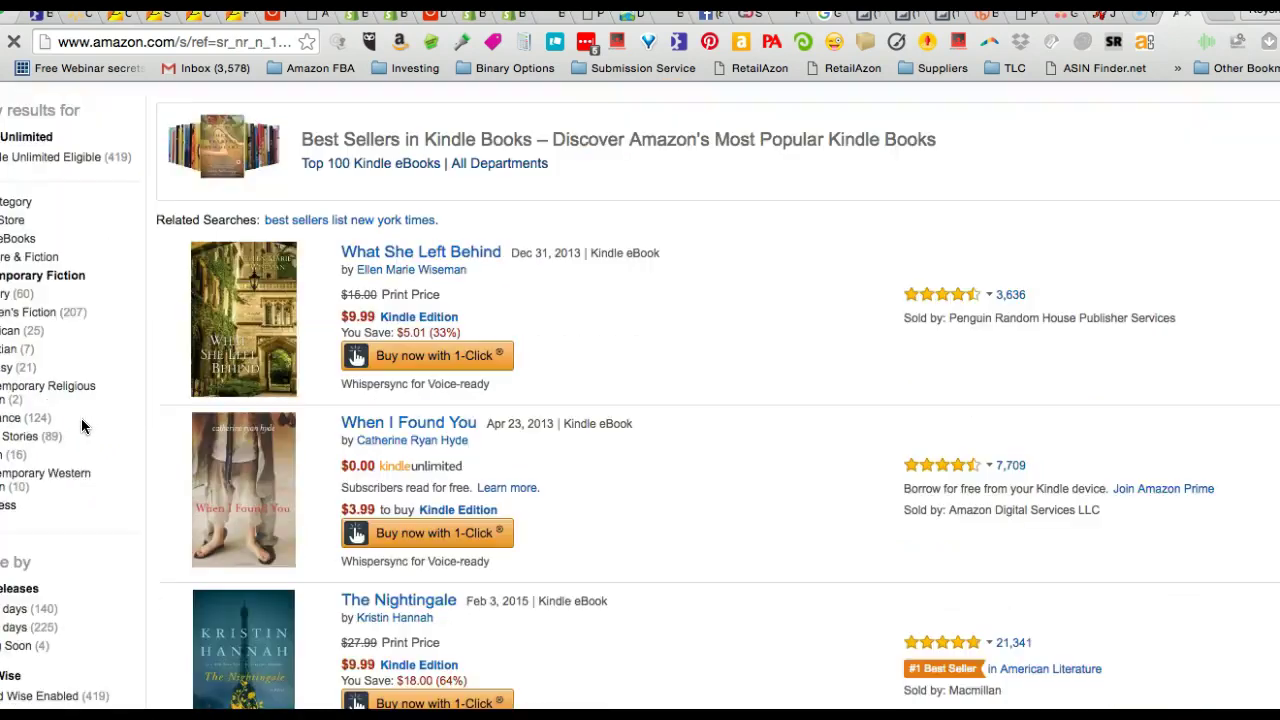
{"action": "scroll", "coordinate": [84, 424], "scroll_direction": "down", "scroll_amount": 3}
{"action": "scroll", "coordinate": [84, 424], "scroll_direction": "up", "scroll_amount": 8}
{"action": "left_click", "coordinate": [50, 386]}
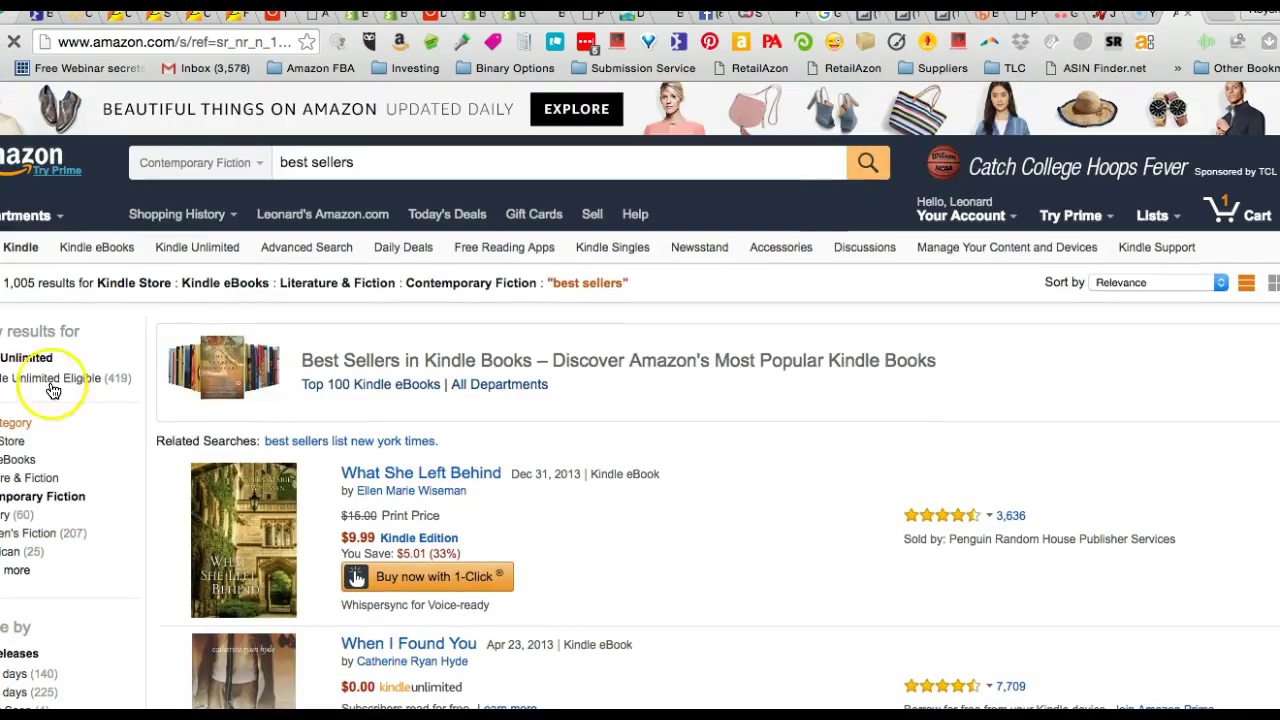
{"action": "left_click", "coordinate": [12, 422]}
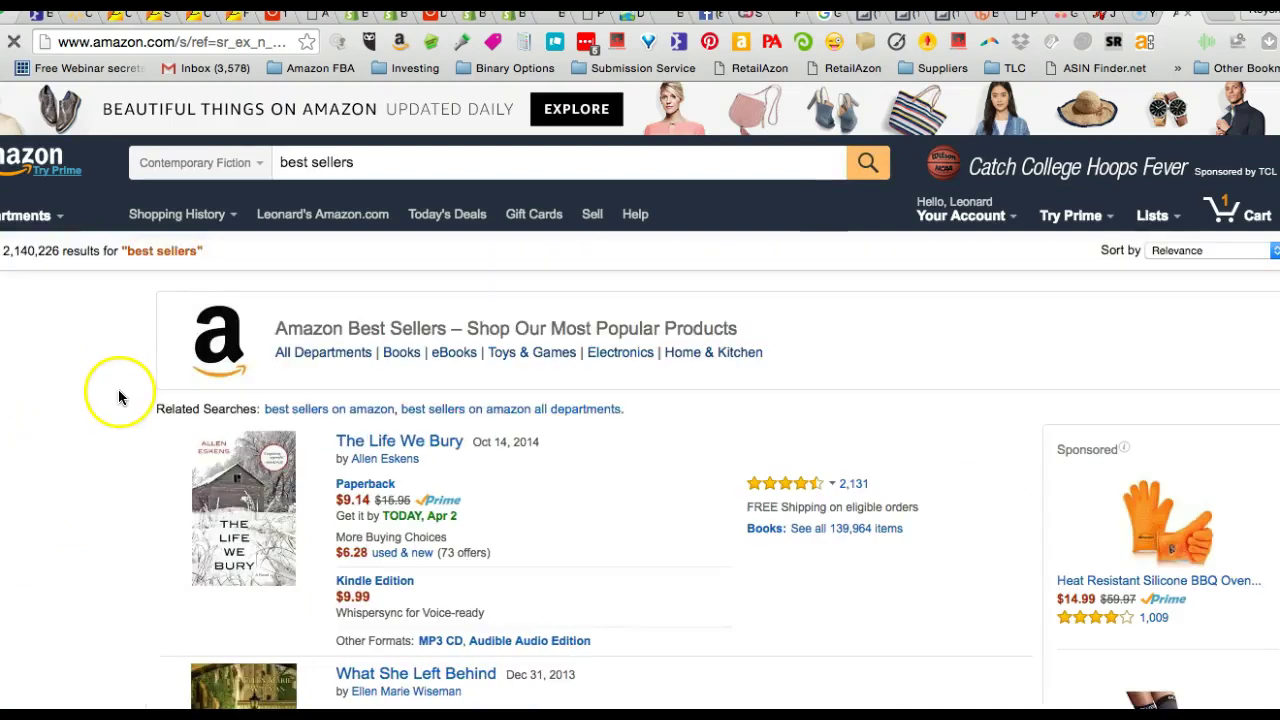
Step: Expand the results' department filter to list all departments
{"action": "scroll", "coordinate": [150, 410], "scroll_direction": "down", "scroll_amount": 5}
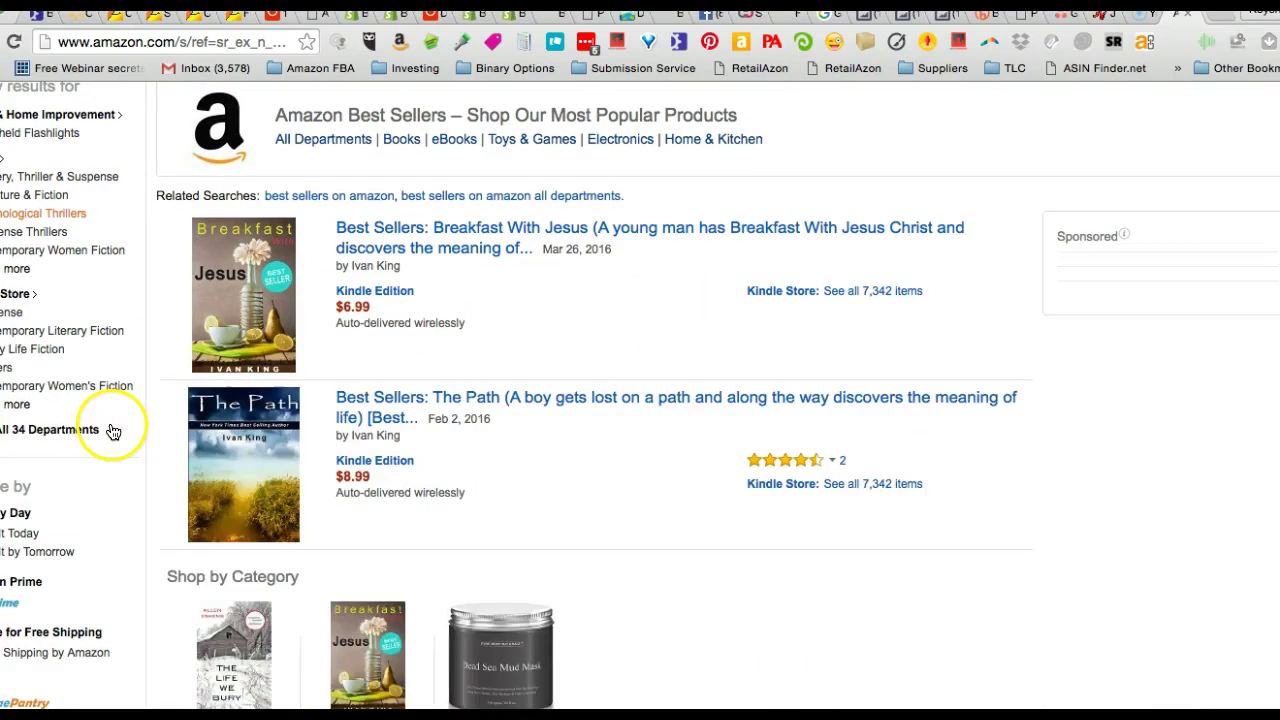
{"action": "left_click", "coordinate": [121, 334]}
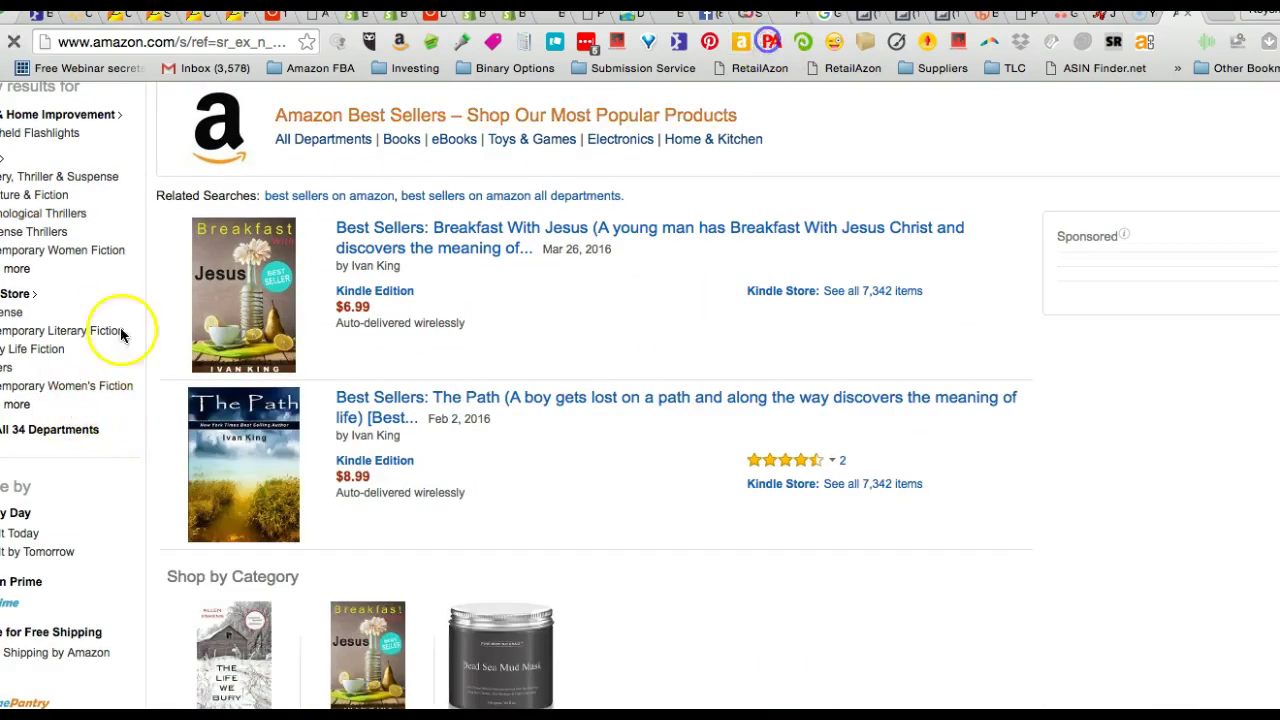
{"action": "left_click", "coordinate": [49, 429]}
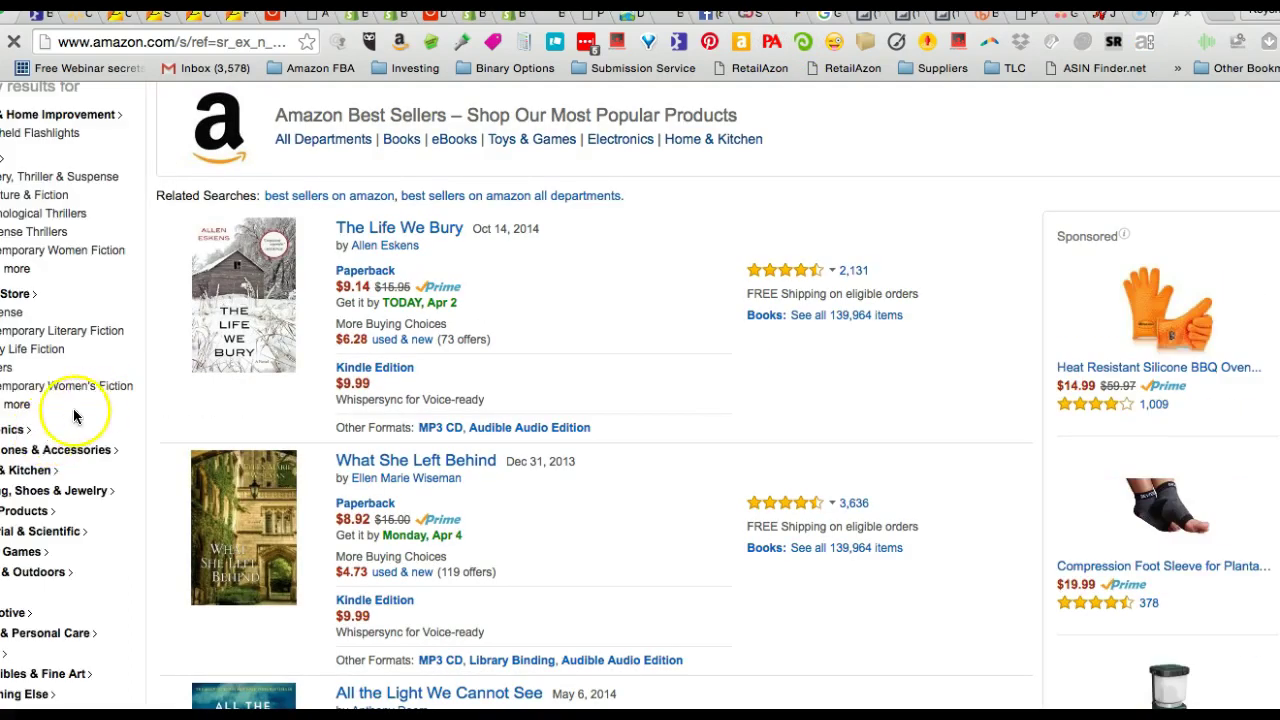
Step: Look through the expanded department list and narrow the "best sellers" results to Sports & Outdoors
{"action": "left_click", "coordinate": [60, 382]}
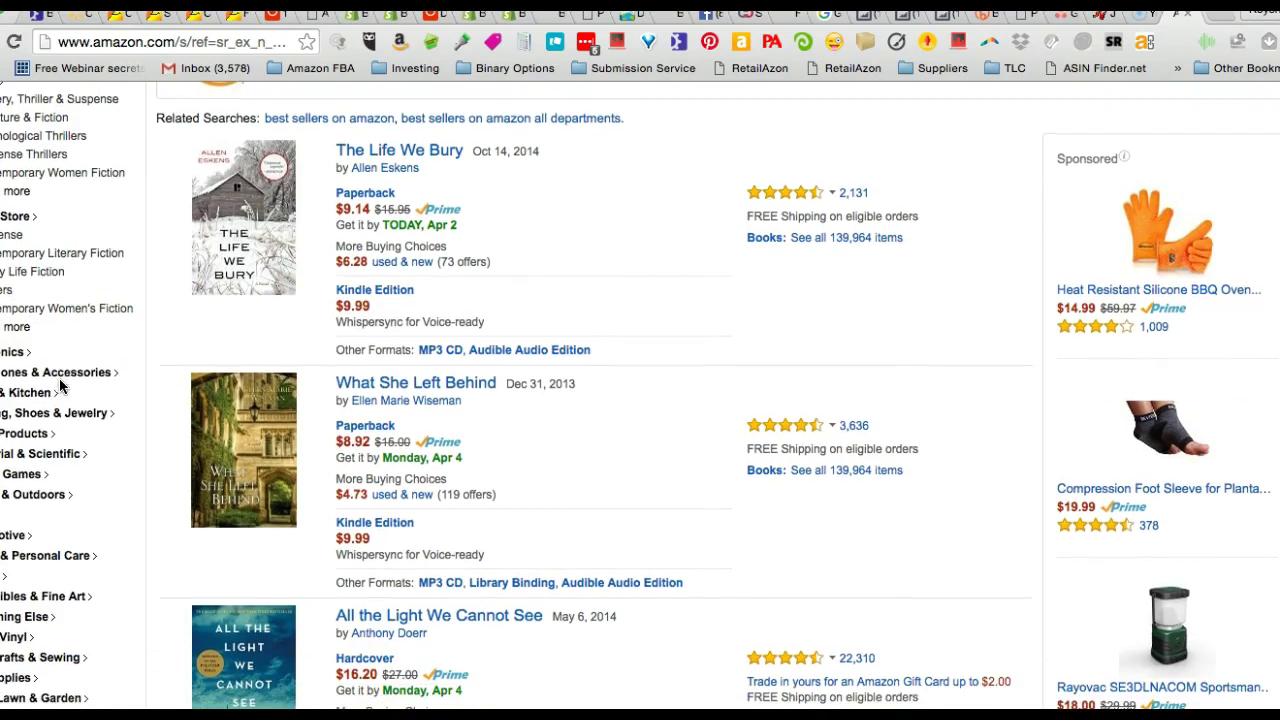
{"action": "left_click", "coordinate": [50, 418]}
{"action": "scroll", "coordinate": [50, 418], "scroll_direction": "down", "scroll_amount": 3}
{"action": "left_click", "coordinate": [70, 543]}
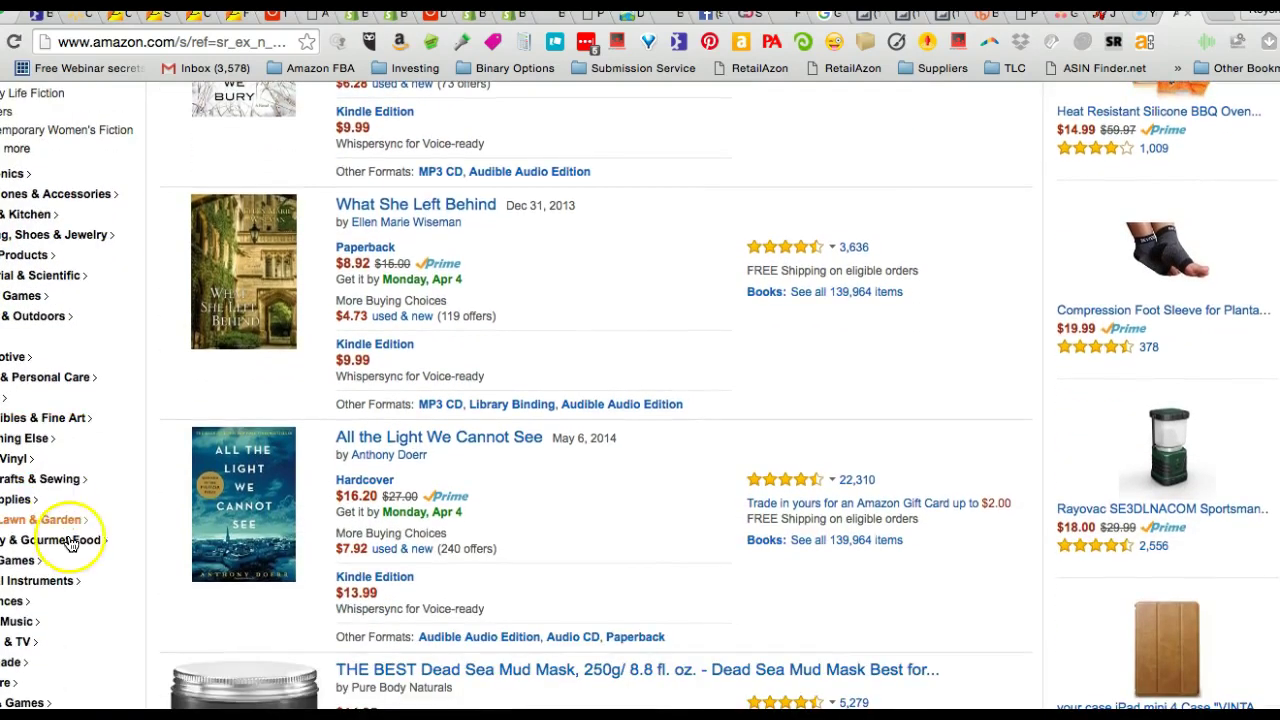
{"action": "scroll", "coordinate": [95, 520], "scroll_direction": "down", "scroll_amount": 1}
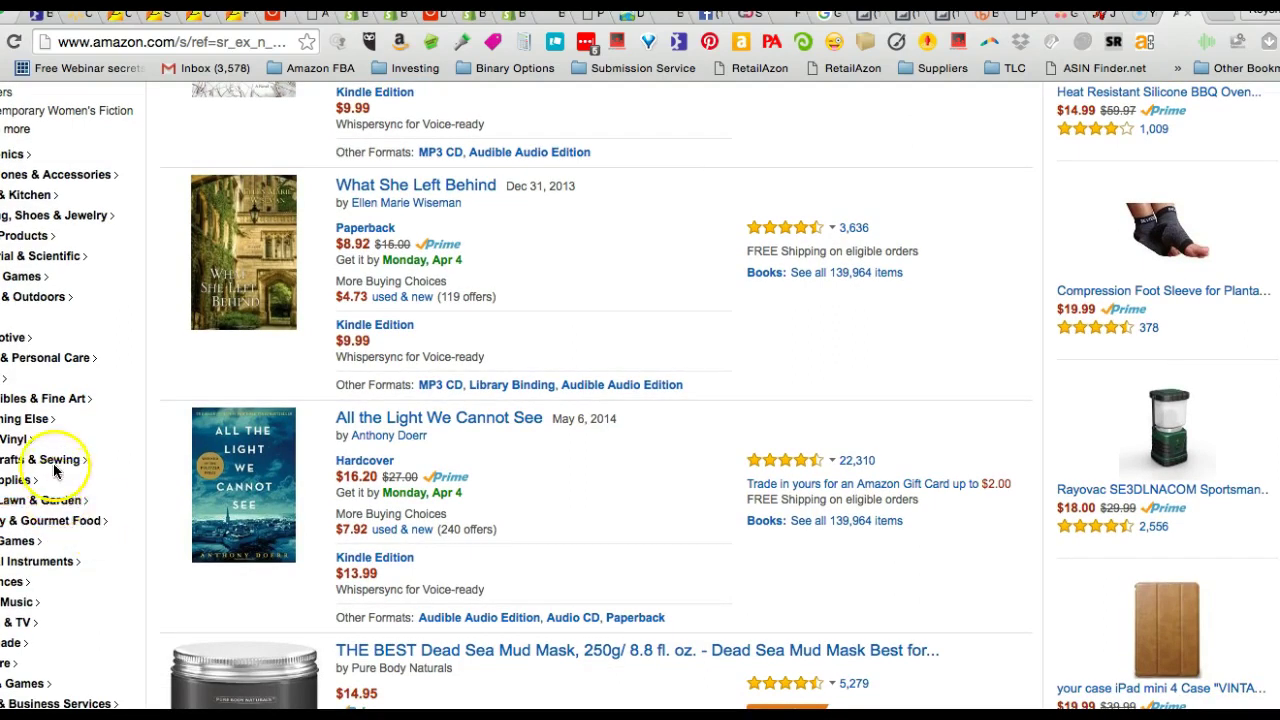
{"action": "scroll", "coordinate": [100, 468], "scroll_direction": "down", "scroll_amount": 3}
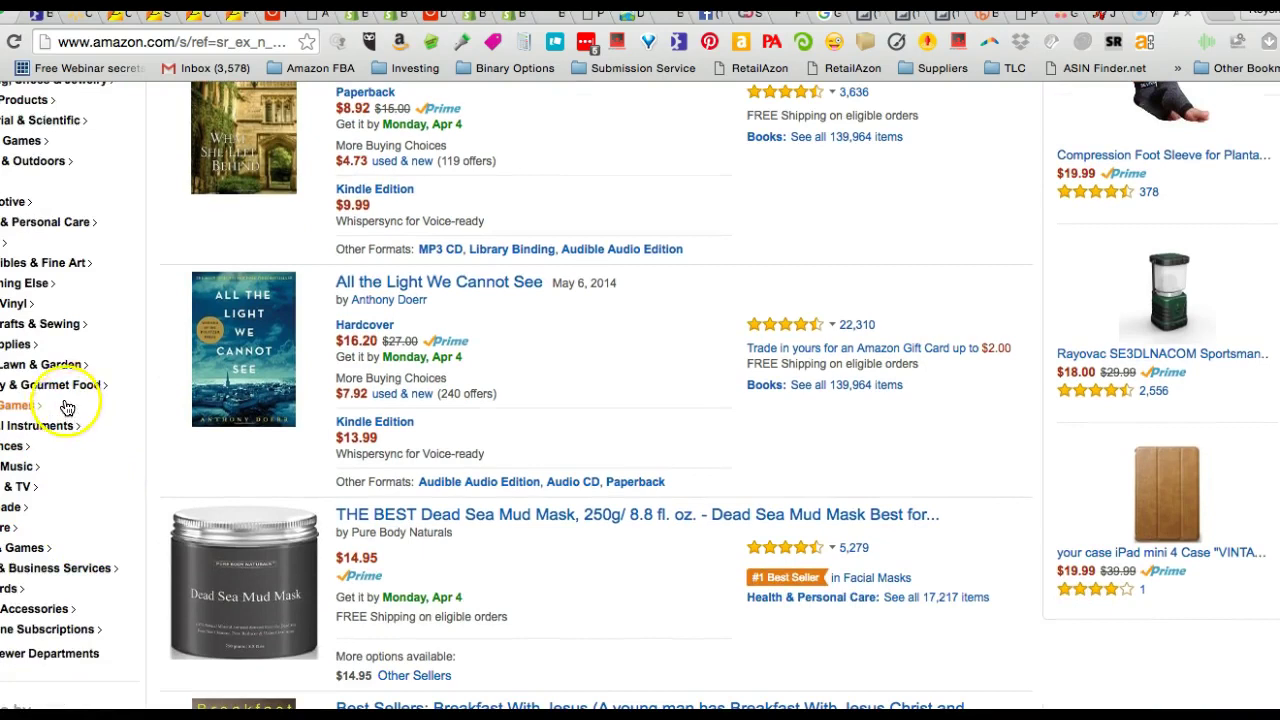
{"action": "scroll", "coordinate": [70, 368], "scroll_direction": "up", "scroll_amount": 1}
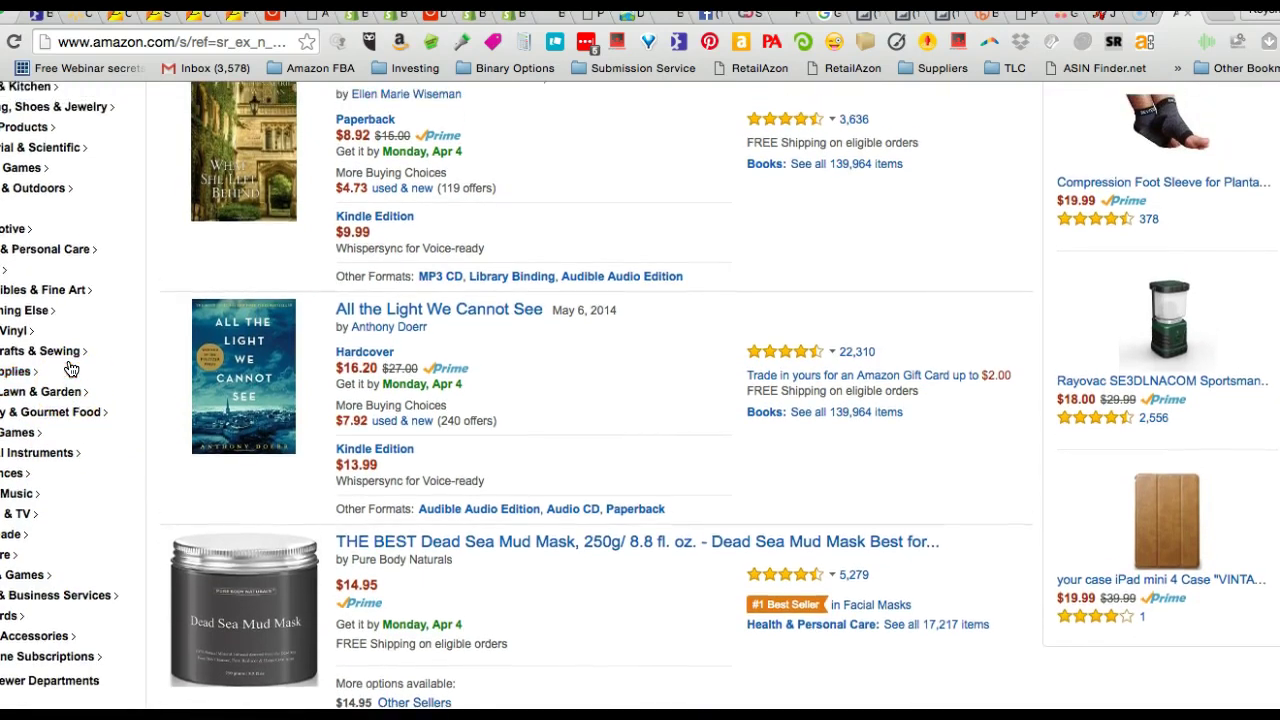
{"action": "scroll", "coordinate": [55, 290], "scroll_direction": "up", "scroll_amount": 3}
{"action": "left_click", "coordinate": [50, 231]}
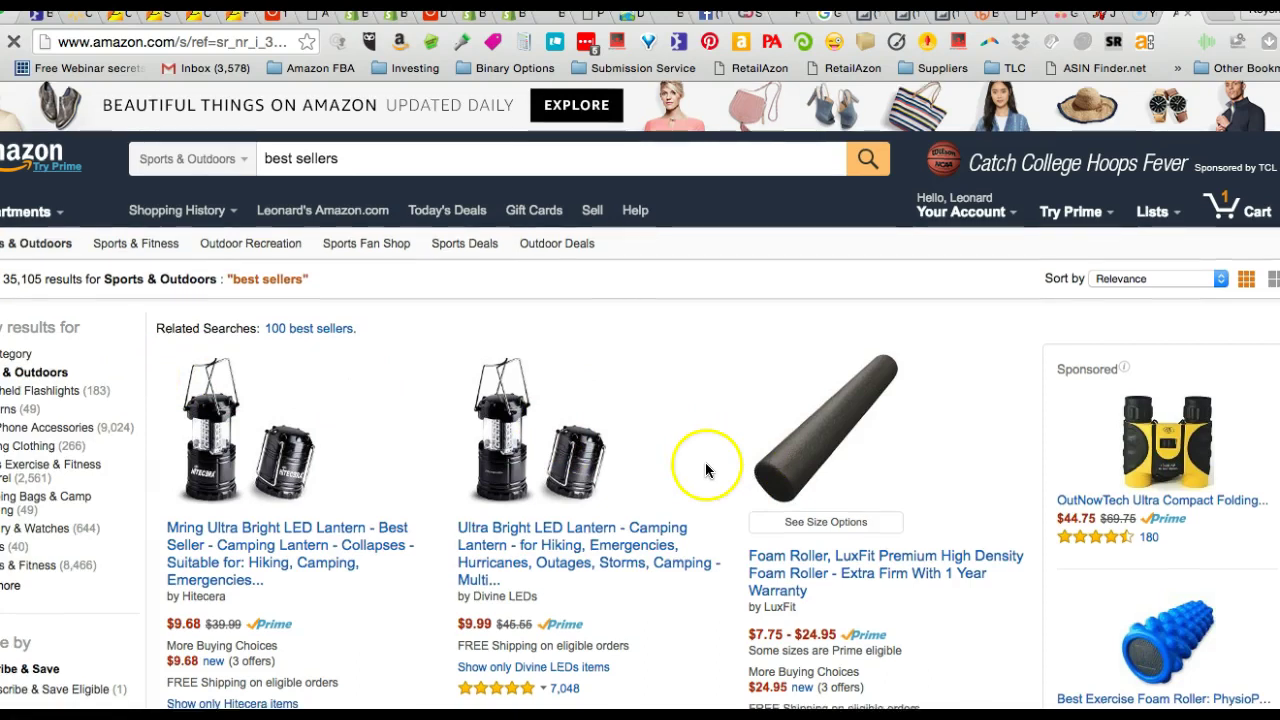
Step: Open the LuxFit Premium High Density Foam Roller product page and load its data in ASINspector
{"action": "scroll", "coordinate": [706, 470], "scroll_direction": "down", "scroll_amount": 2}
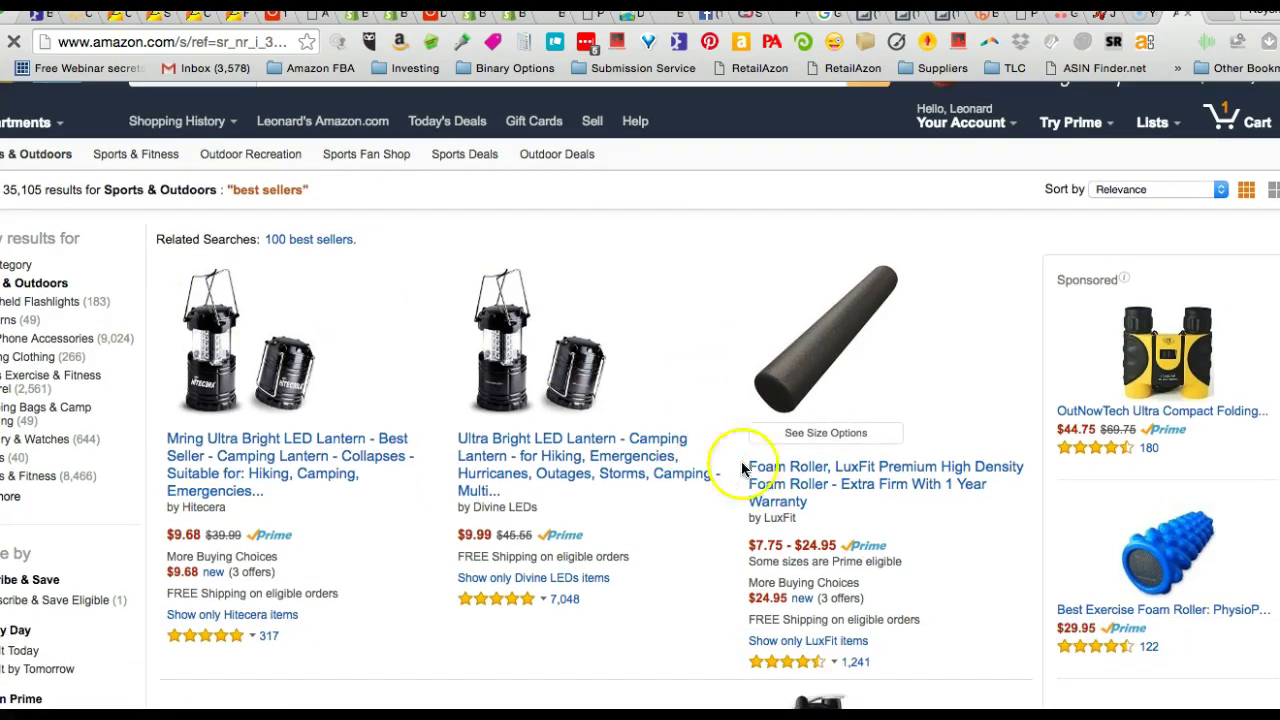
{"action": "left_click", "coordinate": [805, 488]}
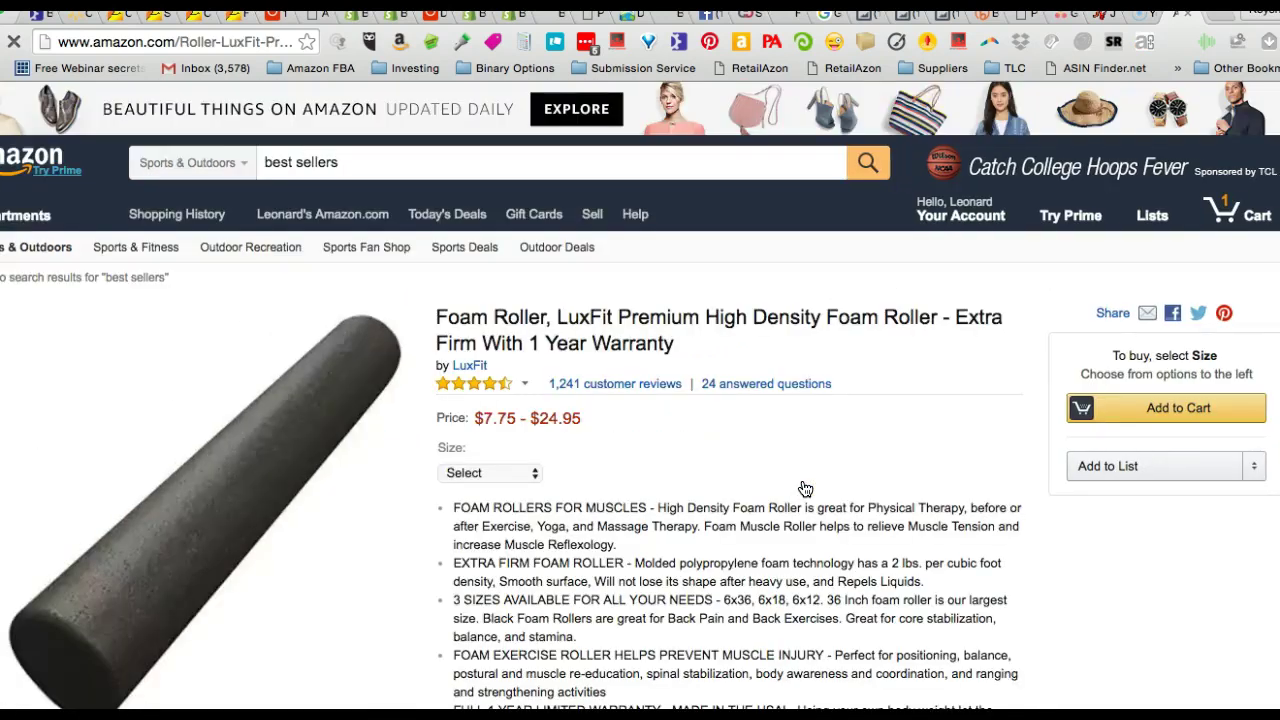
{"action": "left_click_drag", "start_coordinate": [314, 471], "coordinate": [359, 449]}
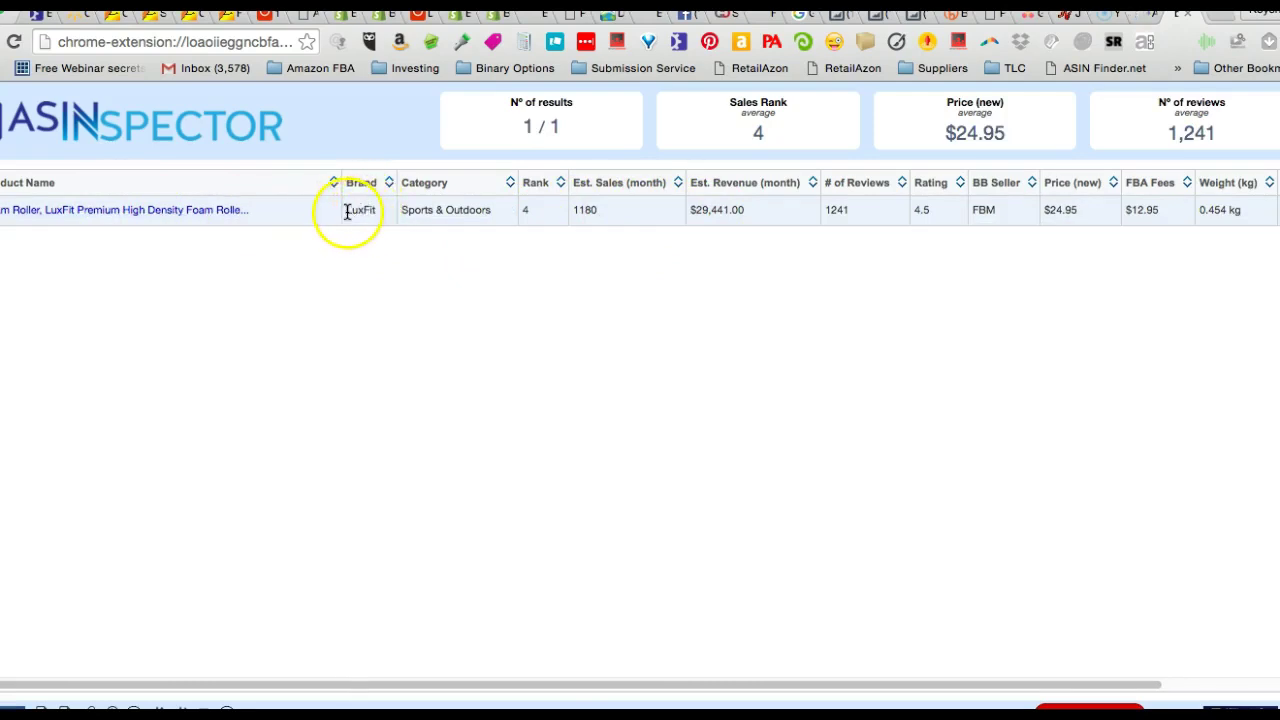
Step: Examine the foam roller's brand, estimated monthly sales, estimated monthly revenue and the sourcing links under Actions
{"action": "left_click_drag", "start_coordinate": [347, 210], "coordinate": [386, 210]}
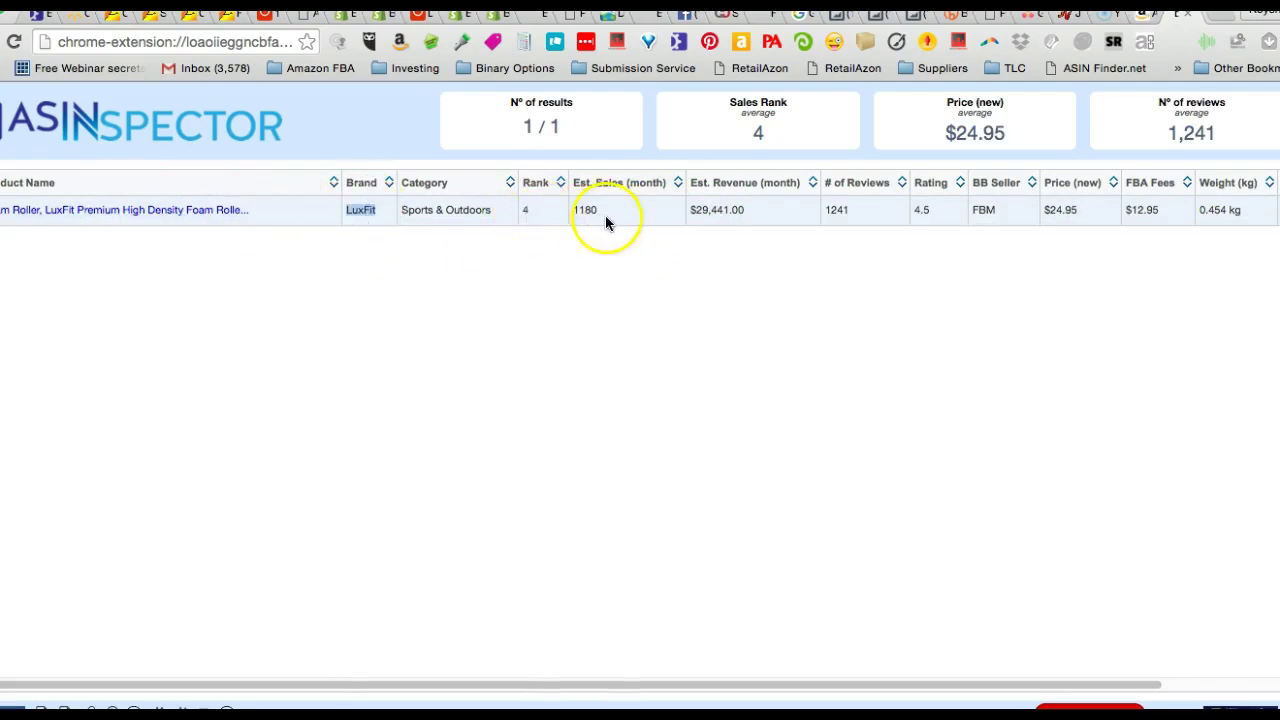
{"action": "left_click_drag", "start_coordinate": [578, 212], "coordinate": [597, 212]}
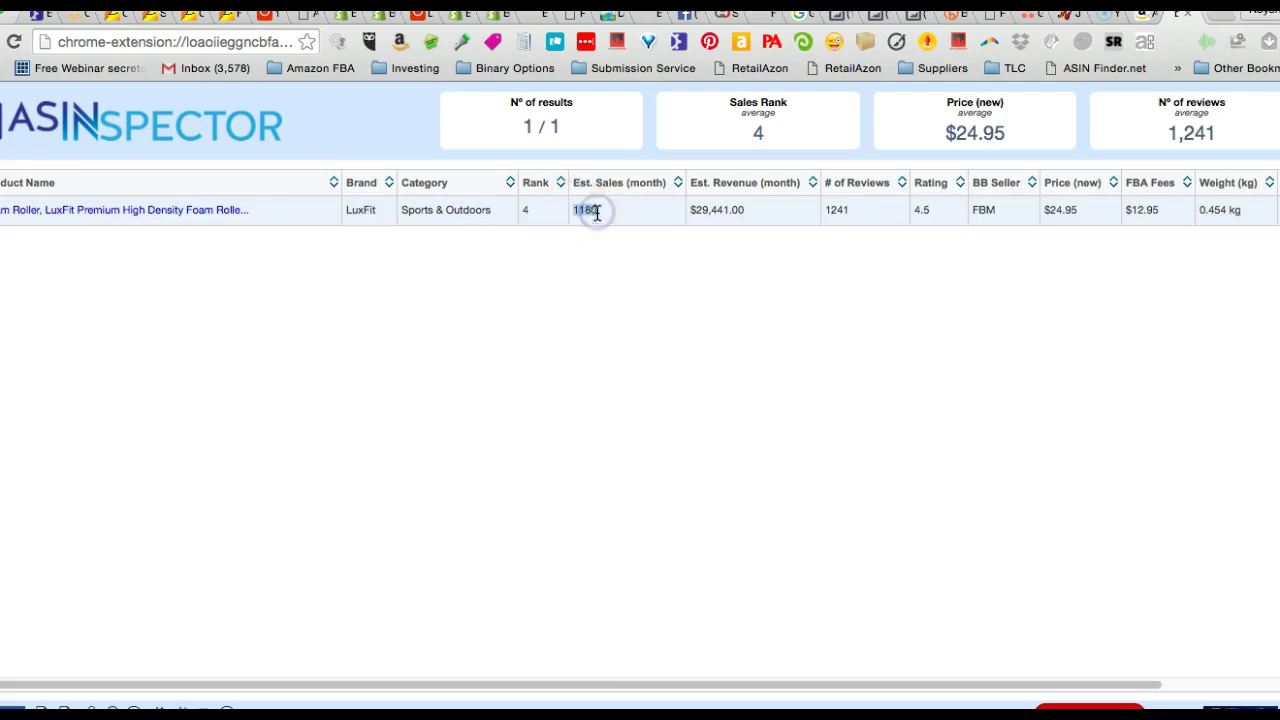
{"action": "left_click", "coordinate": [726, 214]}
{"action": "double_click", "coordinate": [704, 217]}
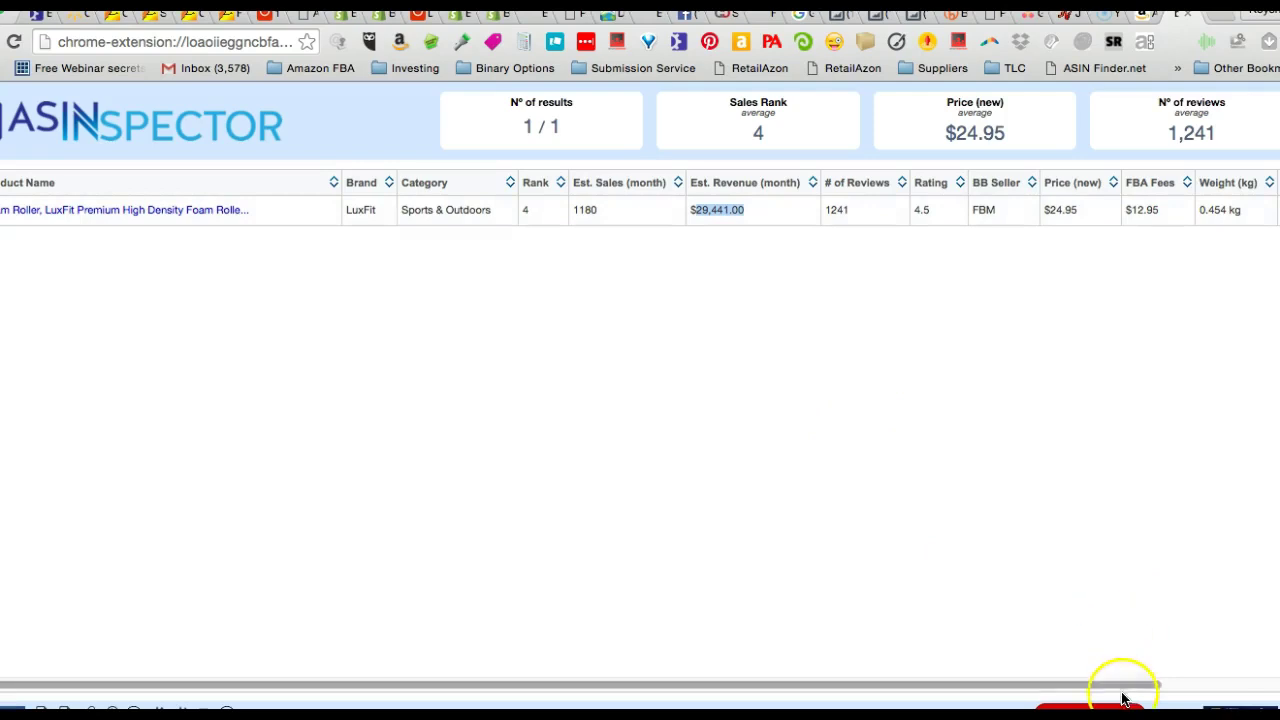
{"action": "left_click_drag", "start_coordinate": [1129, 688], "coordinate": [1252, 680]}
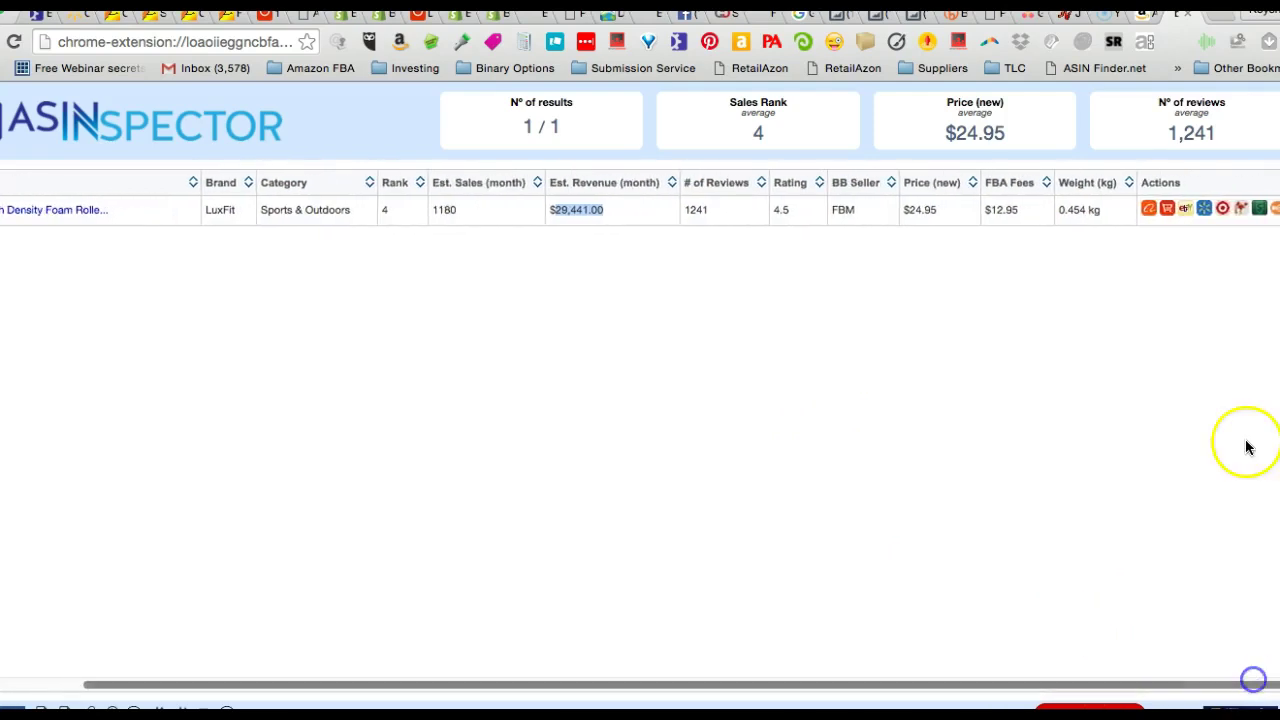
{"action": "left_click", "coordinate": [1275, 210]}
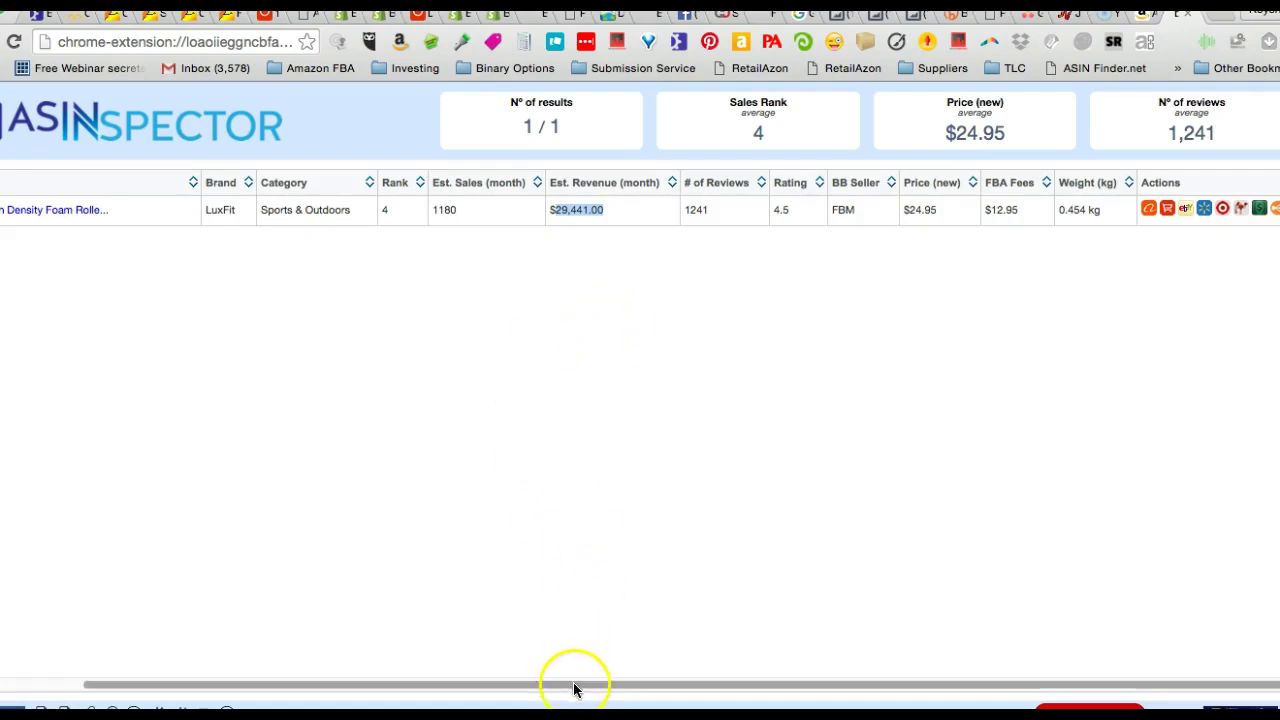
Step: Recheck the foam roller's estimated monthly revenue and preview its product image
{"action": "left_click_drag", "start_coordinate": [574, 686], "coordinate": [418, 680]}
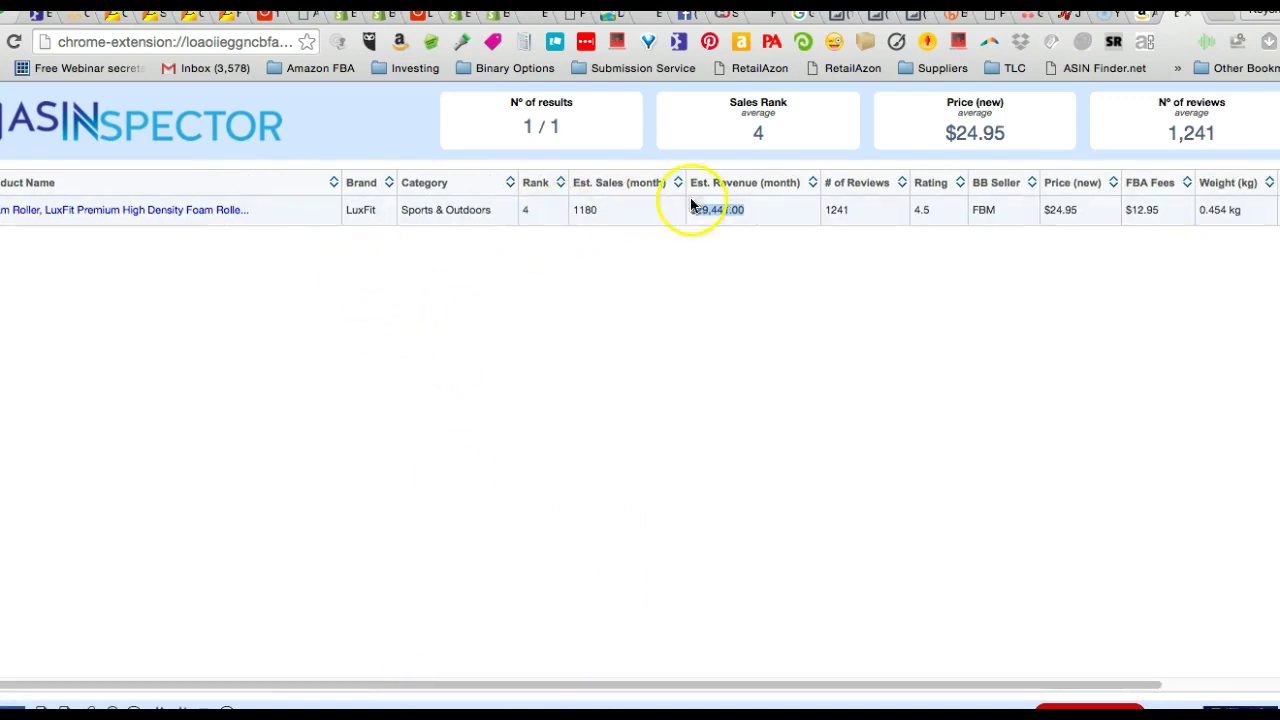
{"action": "left_click_drag", "start_coordinate": [750, 210], "coordinate": [695, 213]}
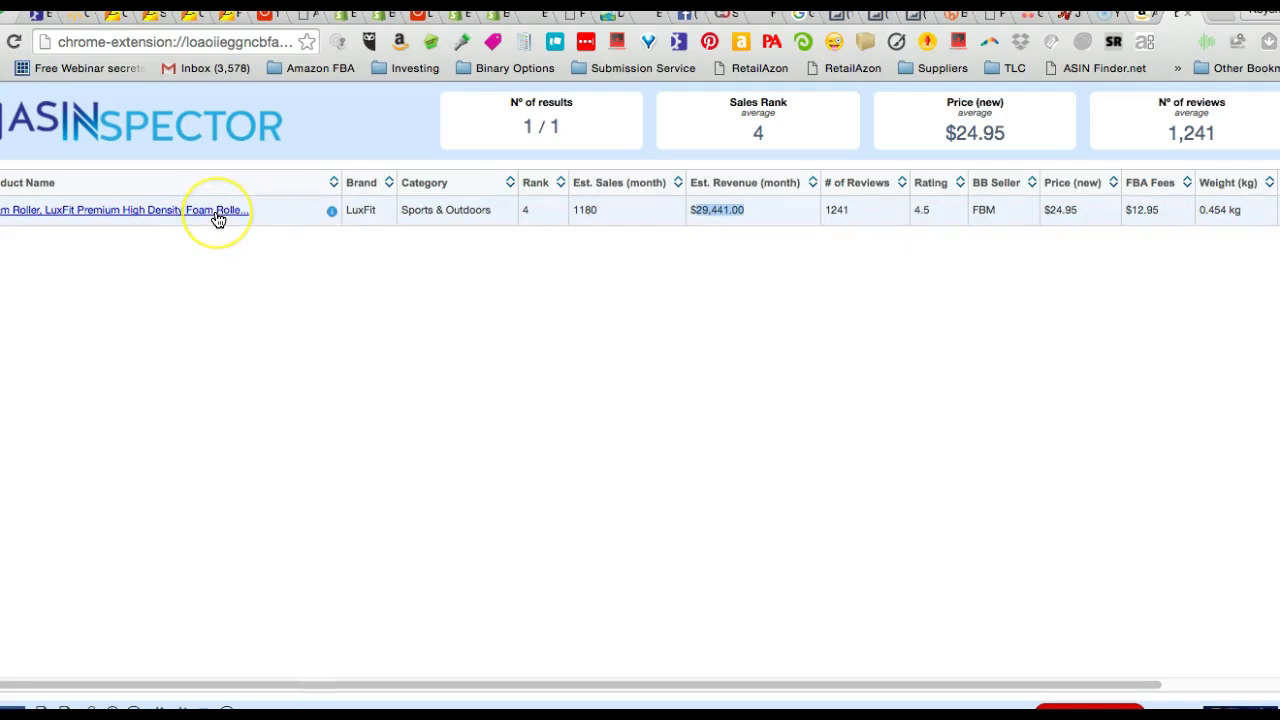
{"action": "mouse_move", "coordinate": [218, 219]}
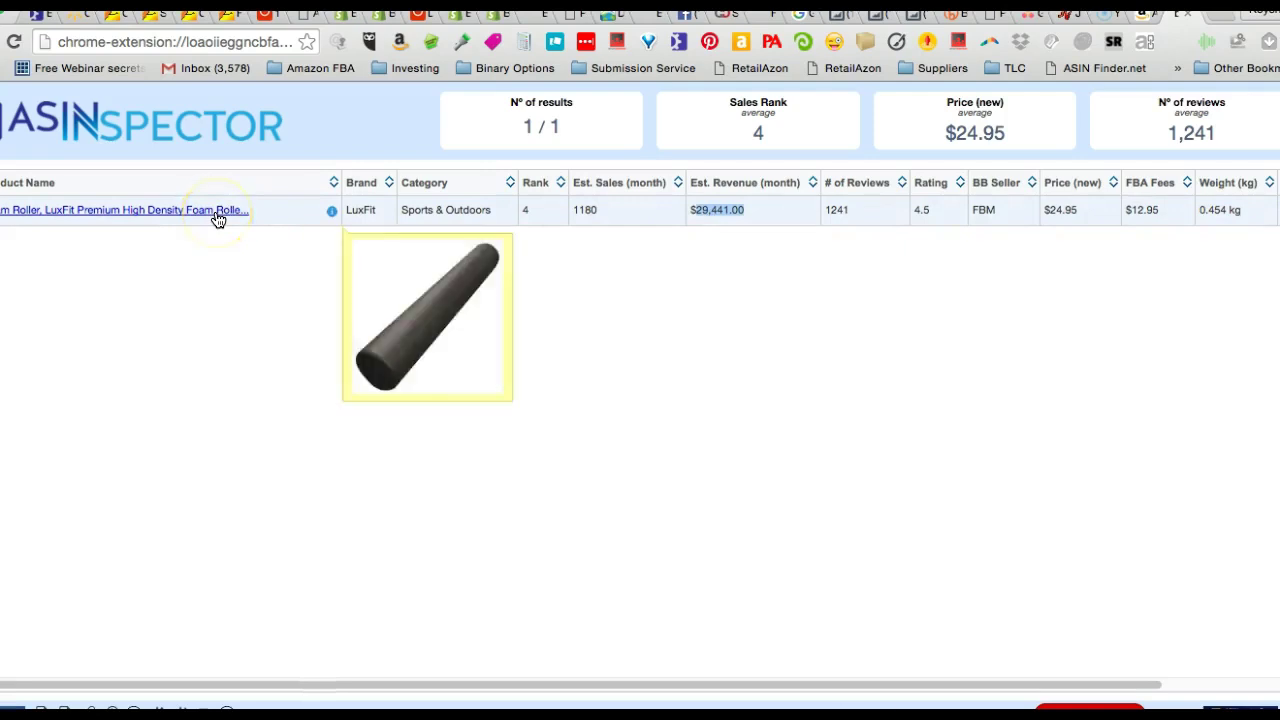
{"action": "left_click", "coordinate": [751, 215]}
{"action": "left_click_drag", "start_coordinate": [746, 214], "coordinate": [691, 210]}
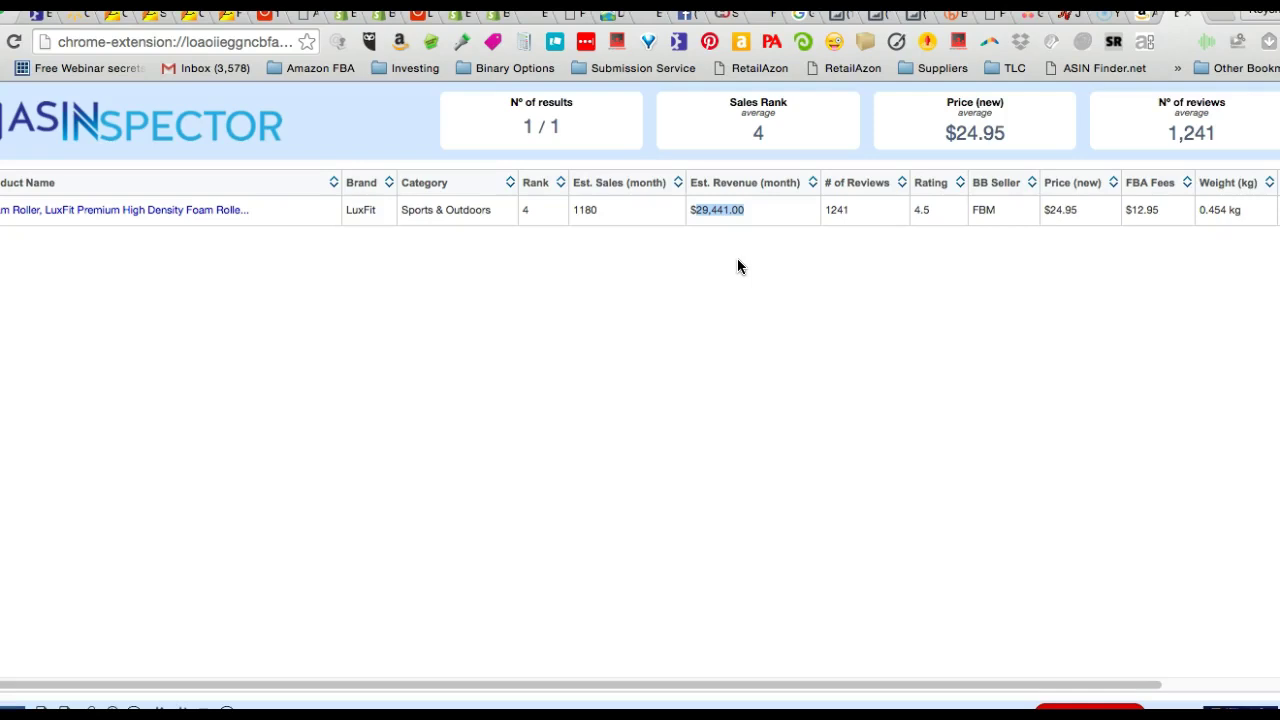
{"action": "left_click", "coordinate": [751, 254]}
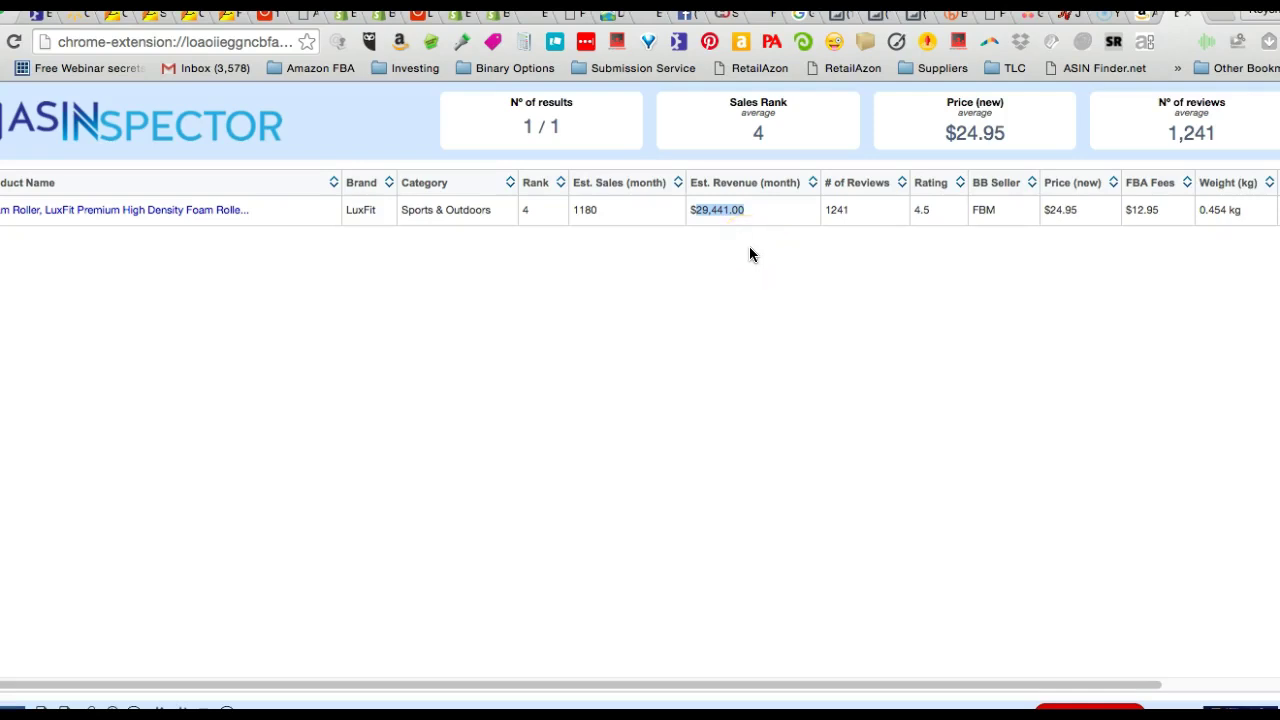